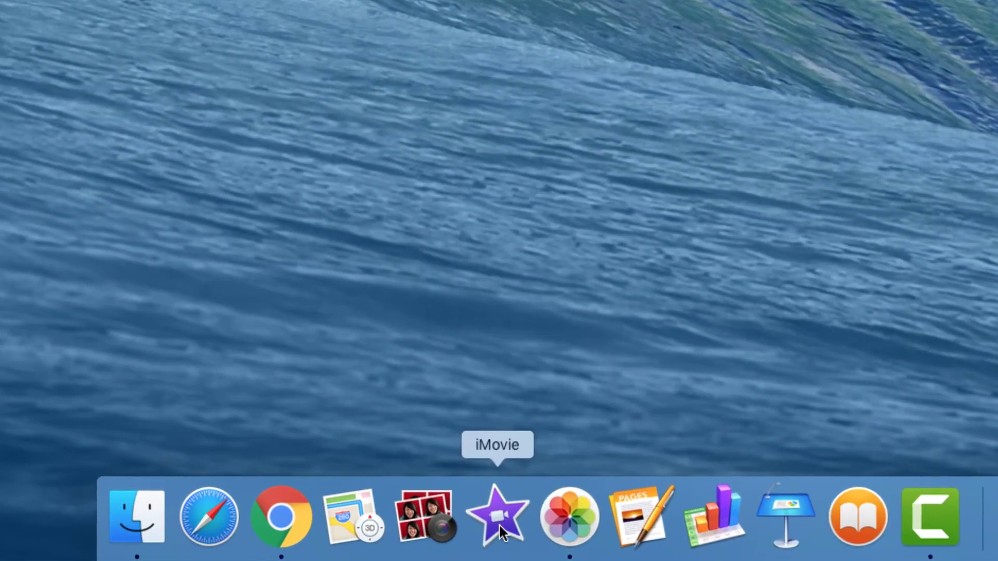
Launch iMovie and create a new empty movie project named My Movie.
{"action": "left_click", "coordinate": [499, 523]}
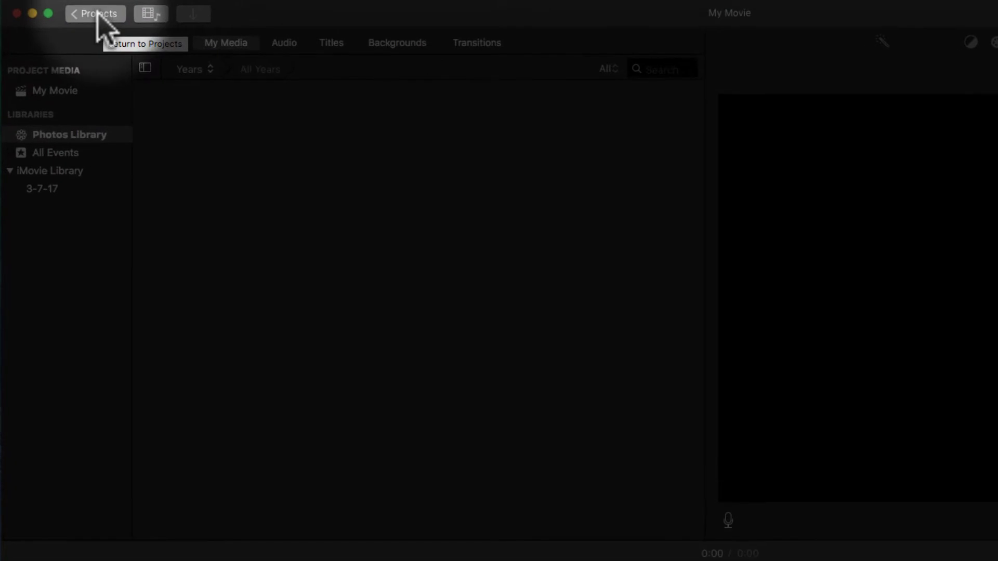
Rename the project to '8-1' followed by the student's surname and return to the Projects list.
{"action": "left_click", "coordinate": [97, 13]}
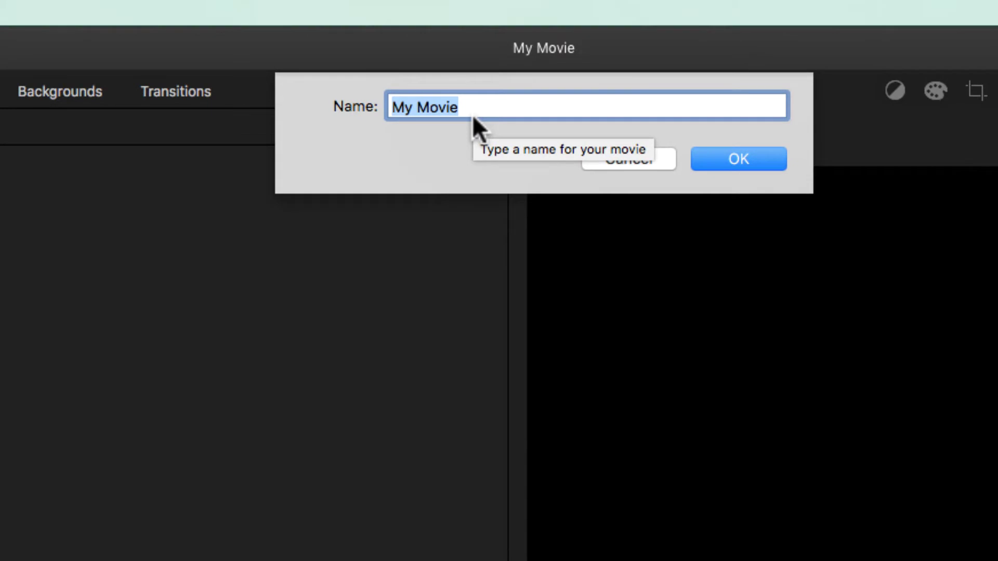
{"action": "type", "text": "8-1"}
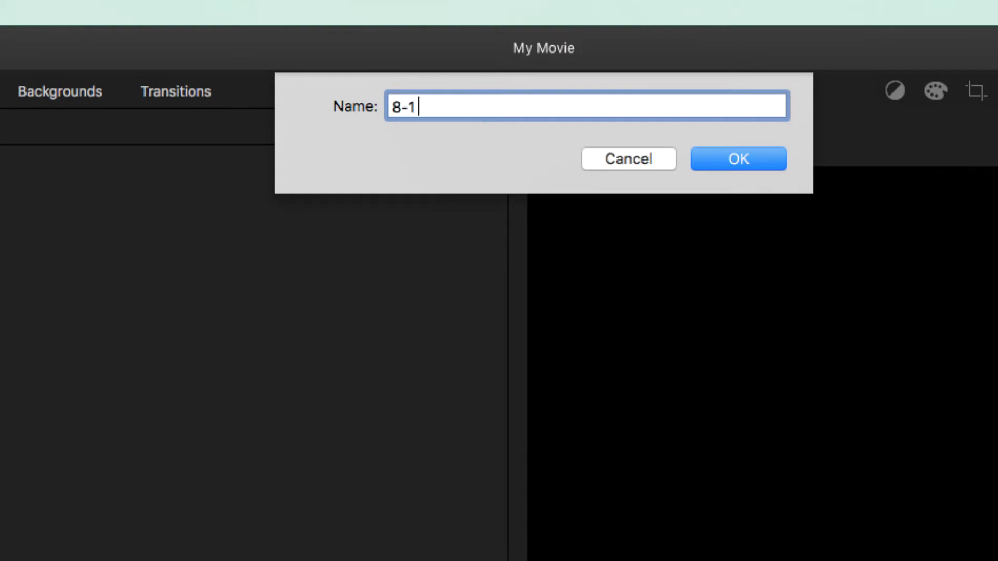
{"action": "type", "text": " Kenney"}
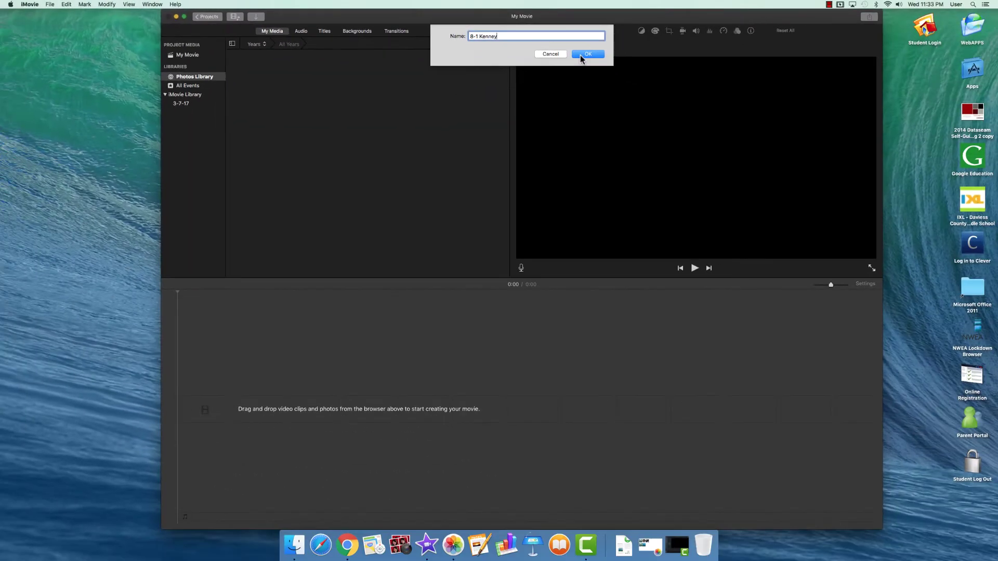
{"action": "left_click", "coordinate": [617, 83]}
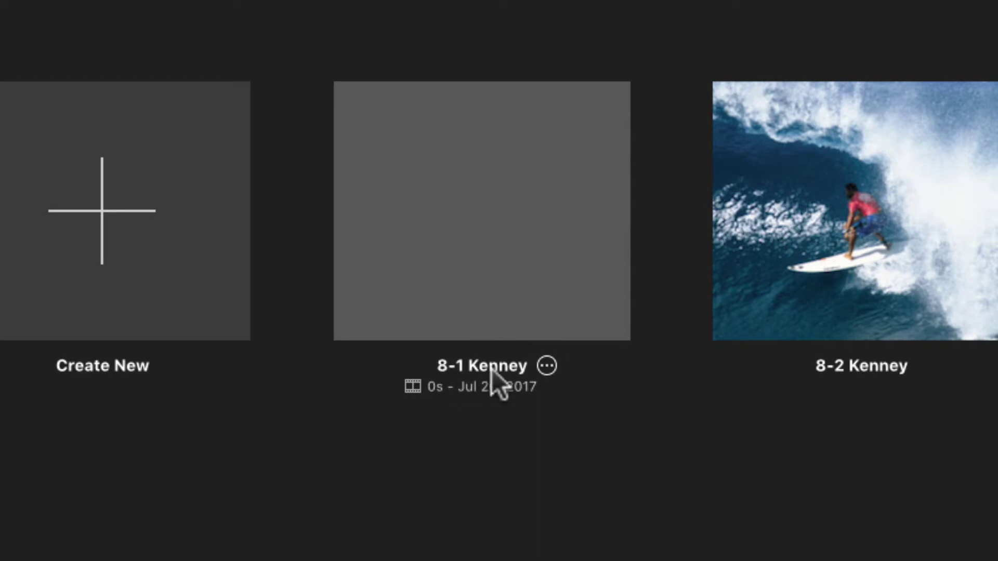
Open the renamed 8-1 project from the Projects grid in the editor.
{"action": "left_click", "coordinate": [432, 167]}
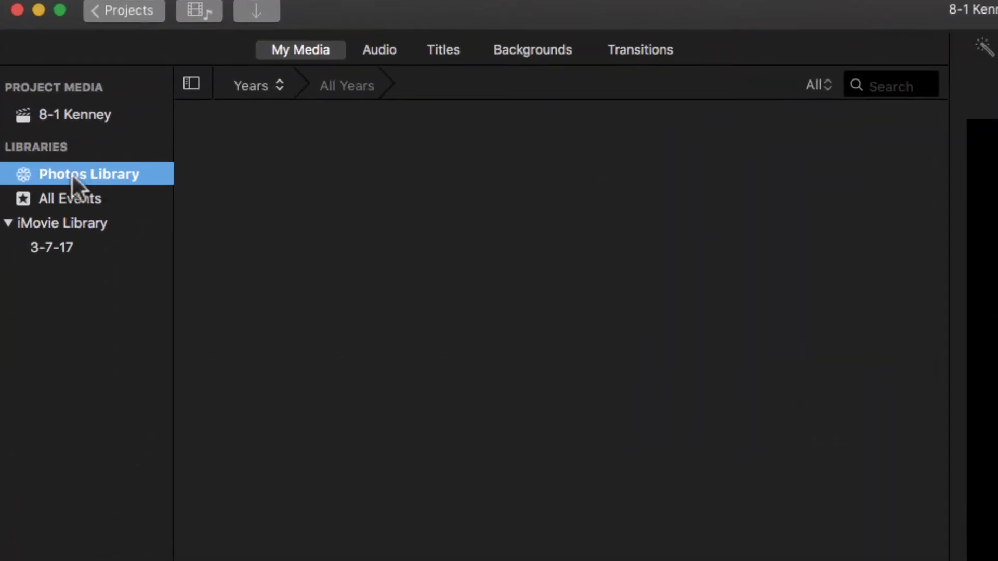
In the Photos Library, group photos by My Albums and open the project's 8-1 album.
{"action": "left_click", "coordinate": [70, 173]}
{"action": "left_click", "coordinate": [264, 86]}
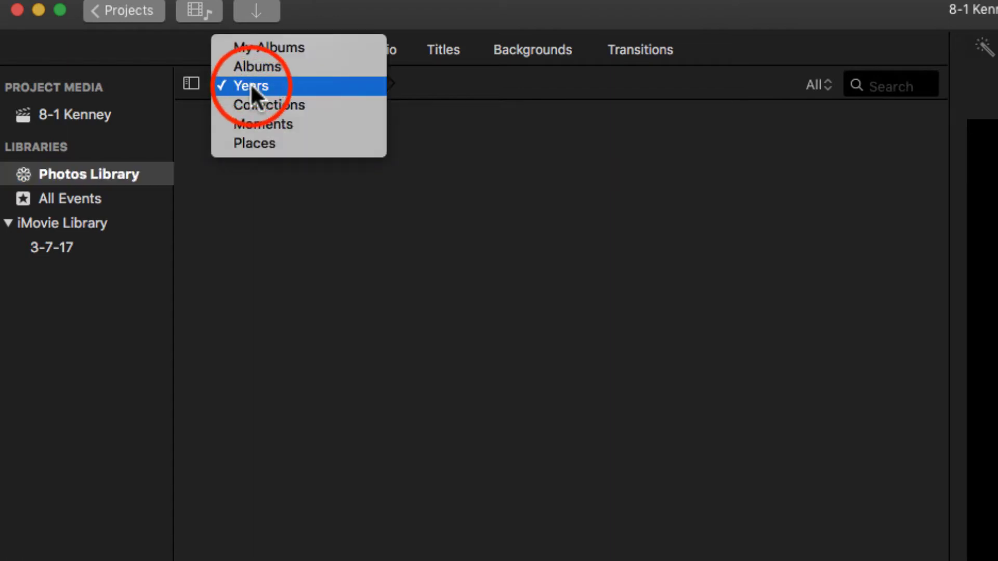
{"action": "left_click", "coordinate": [258, 47]}
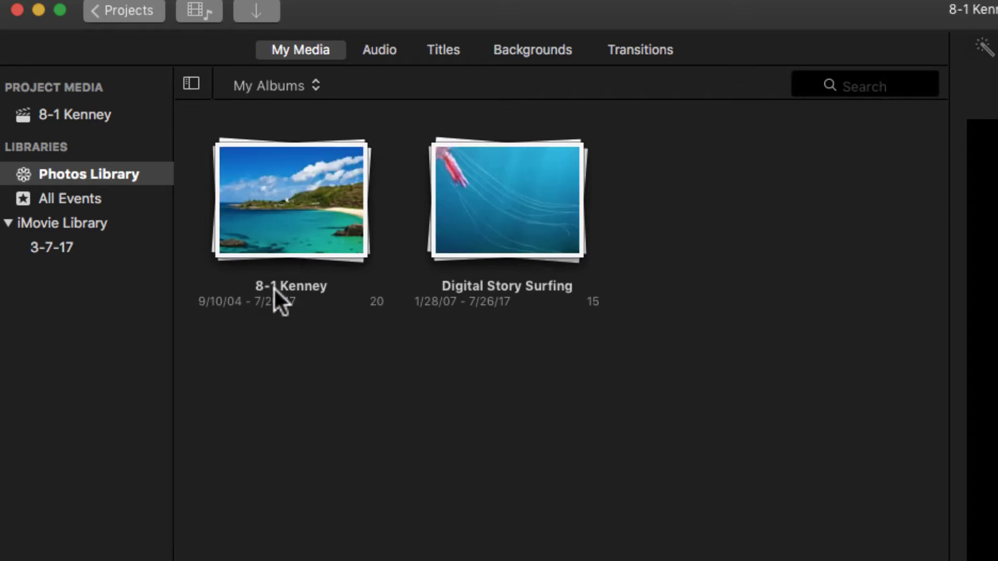
{"action": "left_click", "coordinate": [275, 216]}
{"action": "left_click", "coordinate": [268, 180]}
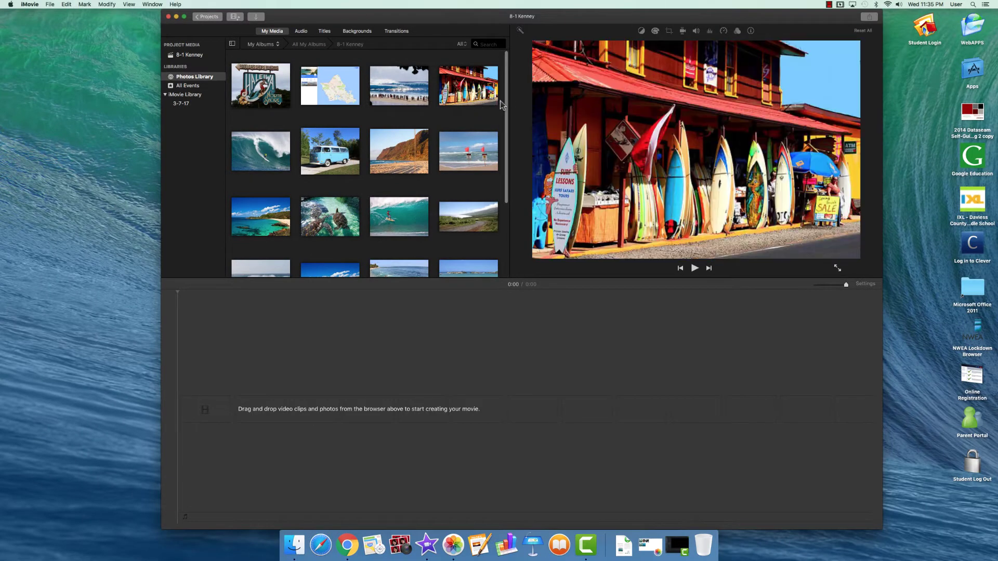
Select the Haleiwa sign photo, then select every album photo with Command-A.
{"action": "mouse_move", "coordinate": [506, 95]}
{"action": "left_mouse_down"}
{"action": "mouse_move", "coordinate": [511, 195]}
{"action": "mouse_move", "coordinate": [506, 94]}
{"action": "left_mouse_up"}
{"action": "left_click", "coordinate": [289, 112]}
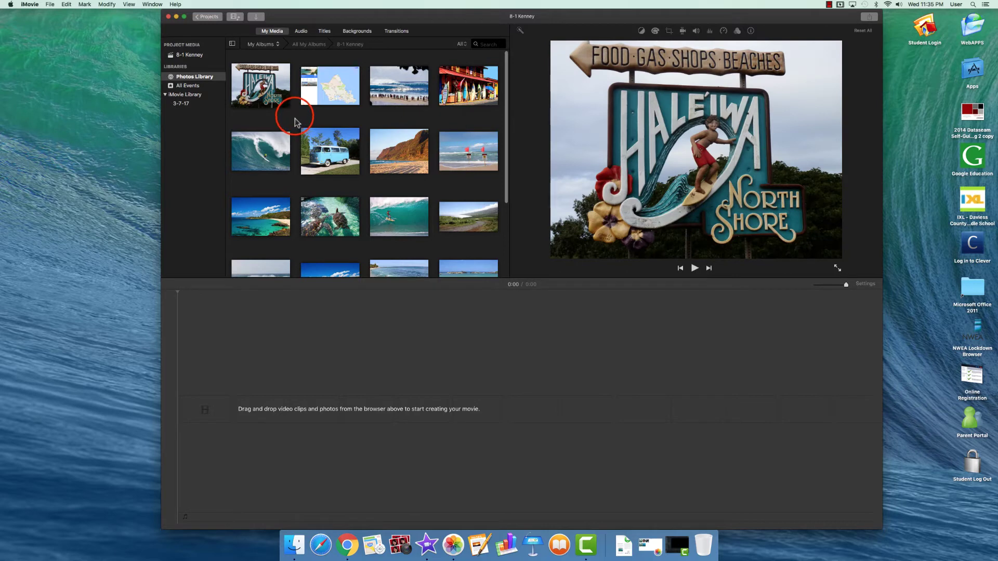
{"action": "left_click", "coordinate": [266, 89]}
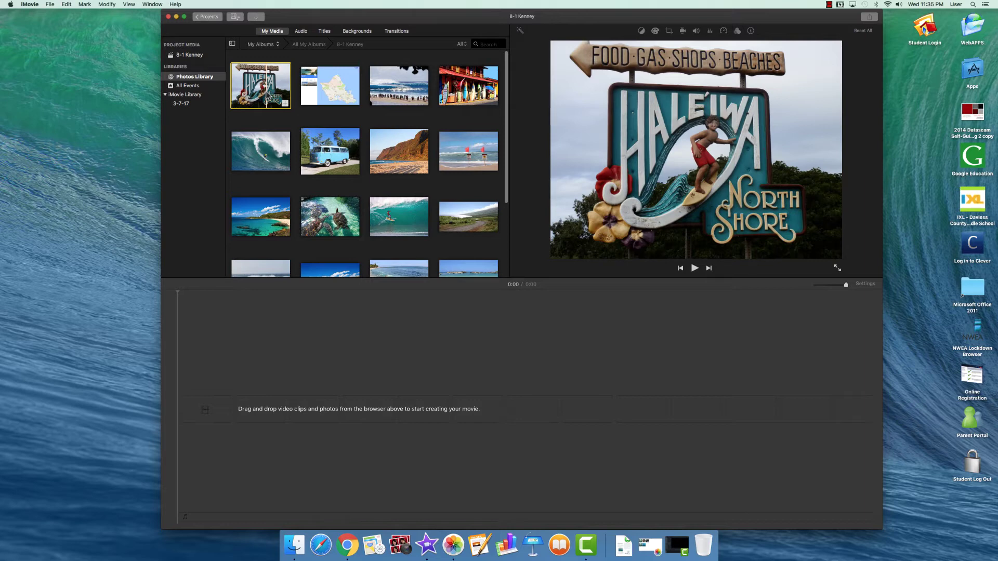
{"action": "key", "text": "super+a"}
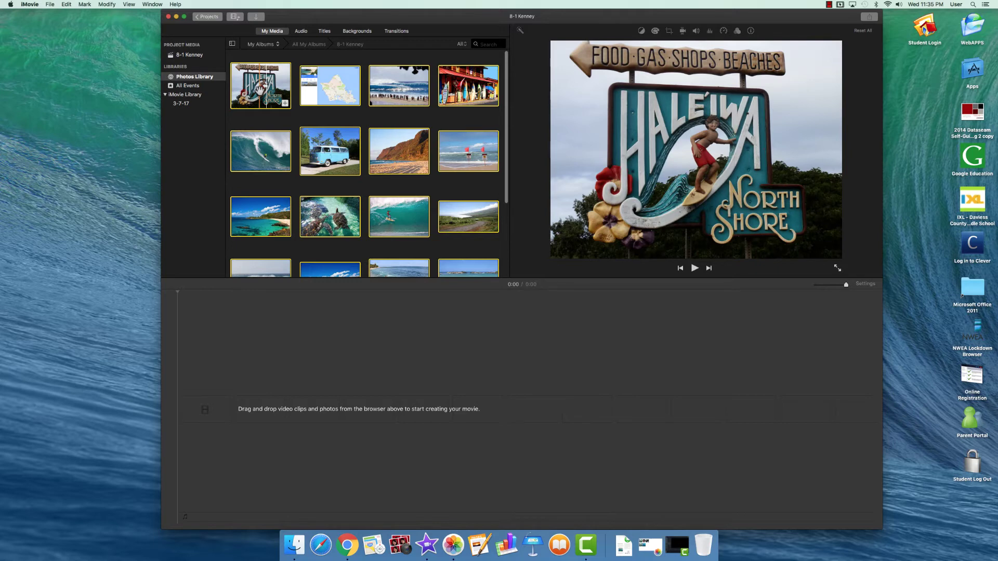
{"action": "left_click", "coordinate": [260, 90]}
Drop all selected photos into the timeline and adjust the zoom slider to inspect the clips.
{"action": "left_click_drag", "start_coordinate": [259, 89], "coordinate": [188, 407]}
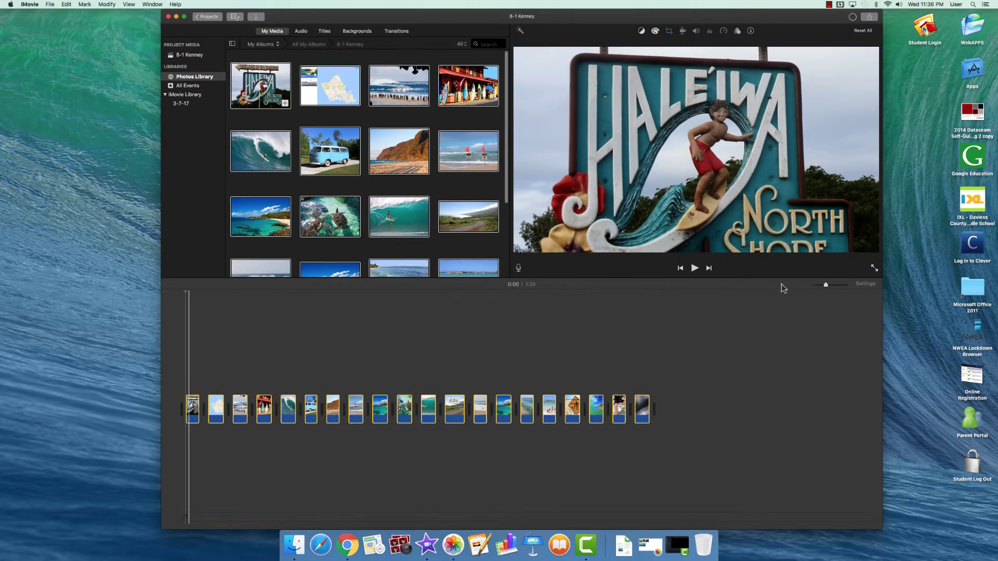
{"action": "mouse_move", "coordinate": [826, 289]}
{"action": "left_mouse_down"}
{"action": "mouse_move", "coordinate": [836, 290]}
{"action": "mouse_move", "coordinate": [817, 289]}
{"action": "left_mouse_up"}
{"action": "left_click_drag", "start_coordinate": [815, 286], "coordinate": [858, 285]}
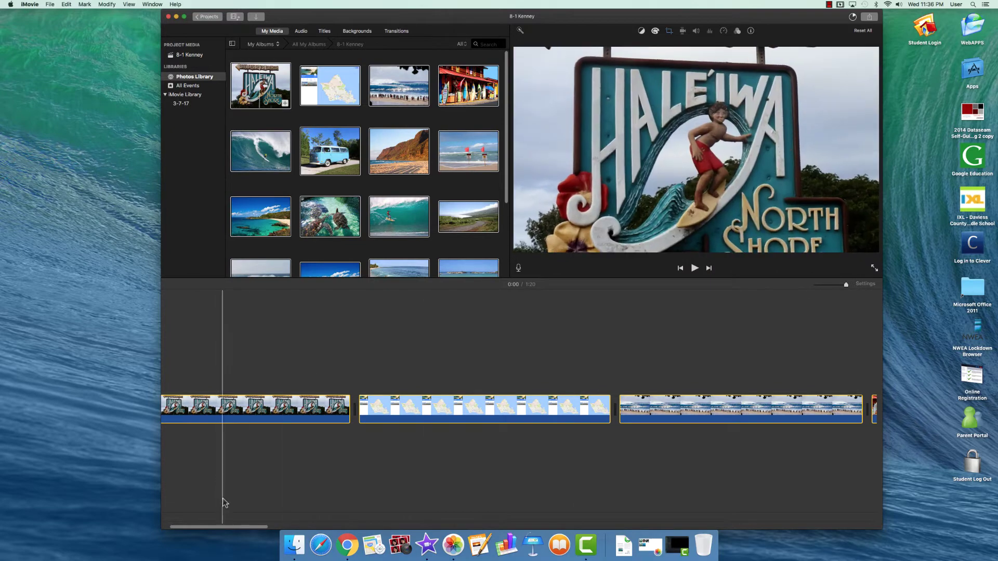
{"action": "left_click_drag", "start_coordinate": [229, 527], "coordinate": [389, 510]}
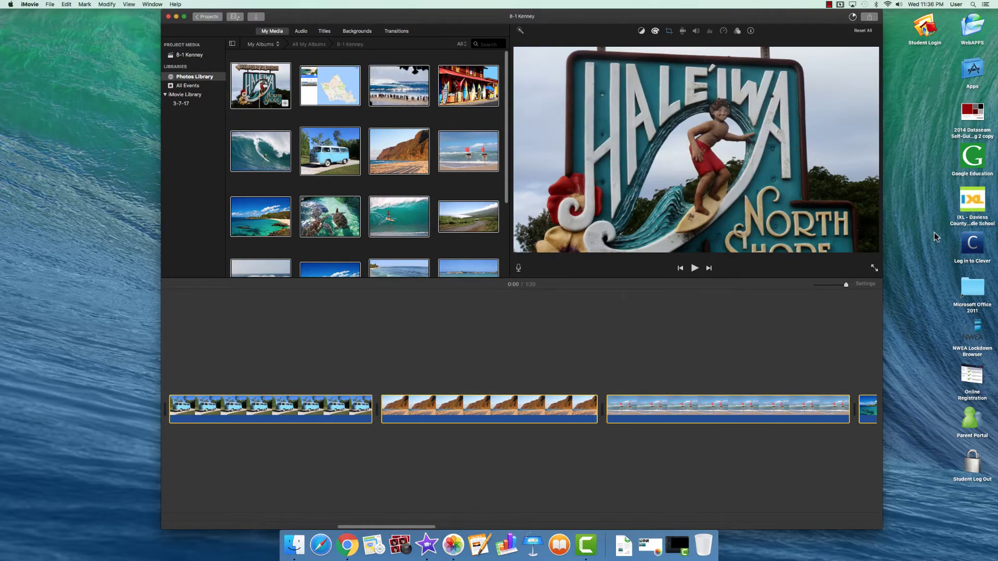
{"action": "left_click_drag", "start_coordinate": [847, 289], "coordinate": [831, 289]}
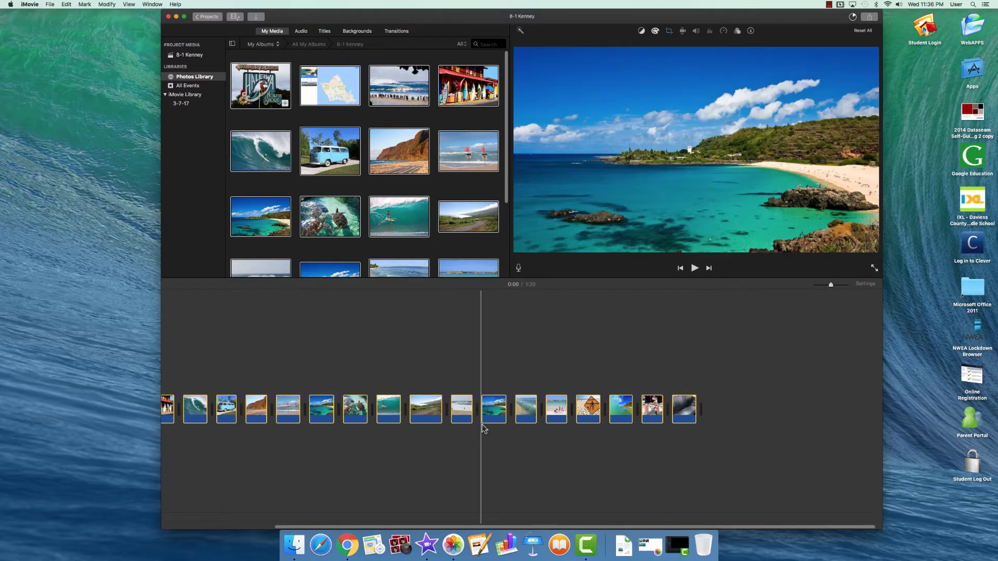
Drag the fourth clip, the surf shop photo, to just after the VW van clip.
{"action": "left_click_drag", "start_coordinate": [527, 530], "coordinate": [411, 524]}
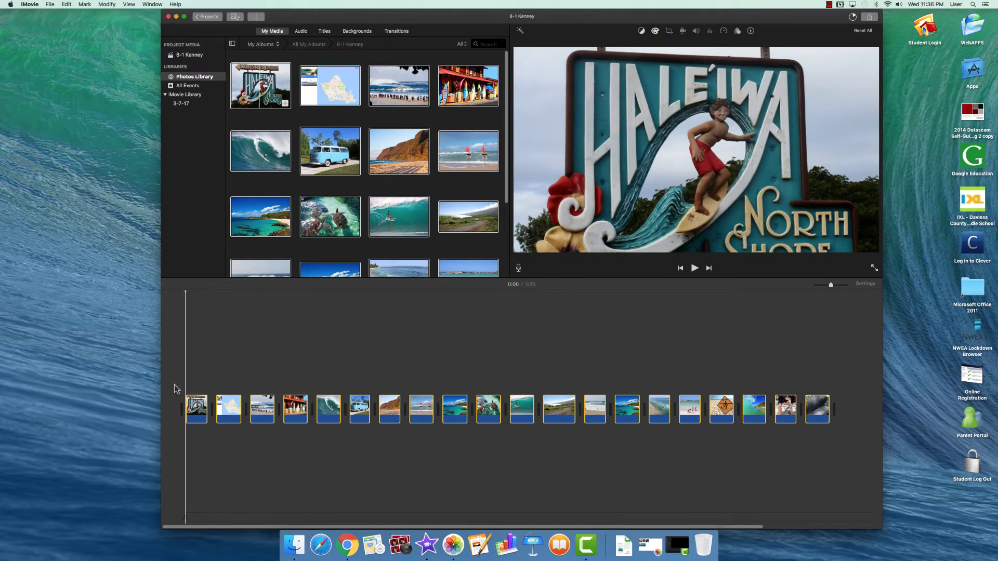
{"action": "left_click", "coordinate": [198, 371]}
{"action": "left_click", "coordinate": [198, 411]}
{"action": "left_click", "coordinate": [221, 412]}
{"action": "left_click", "coordinate": [256, 414]}
{"action": "left_click", "coordinate": [295, 409]}
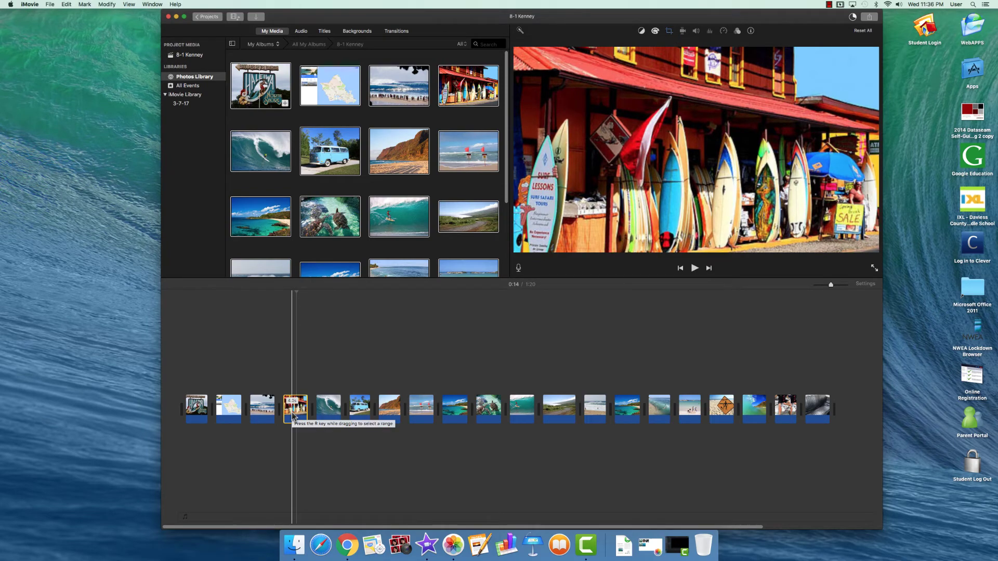
{"action": "left_click", "coordinate": [295, 411]}
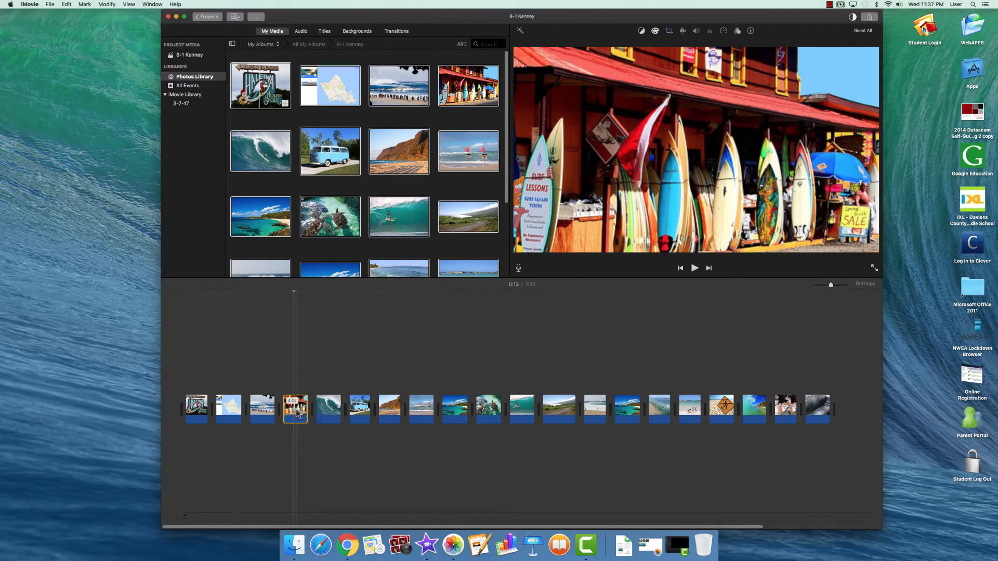
{"action": "left_click_drag", "start_coordinate": [296, 414], "coordinate": [372, 414]}
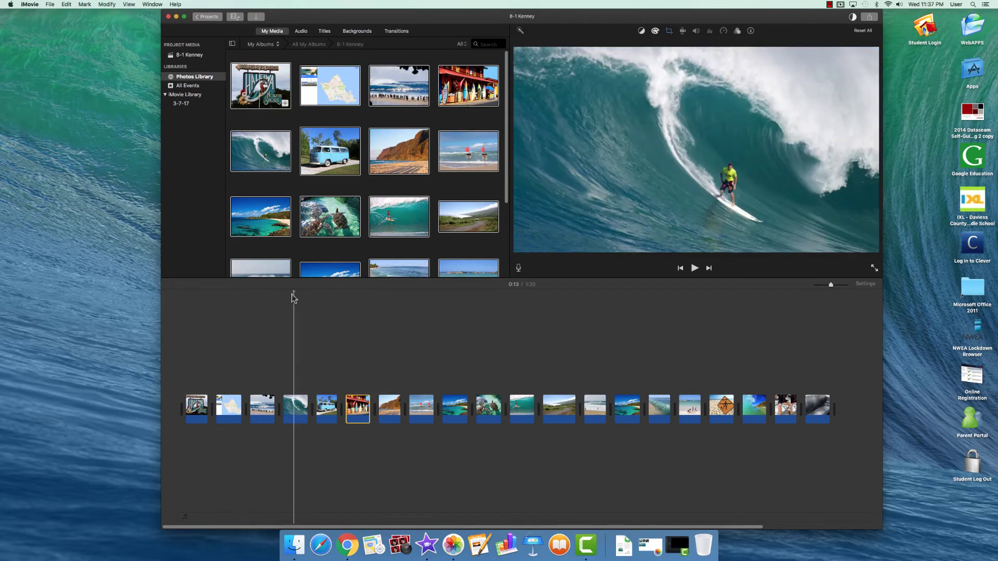
{"action": "left_click", "coordinate": [292, 292]}
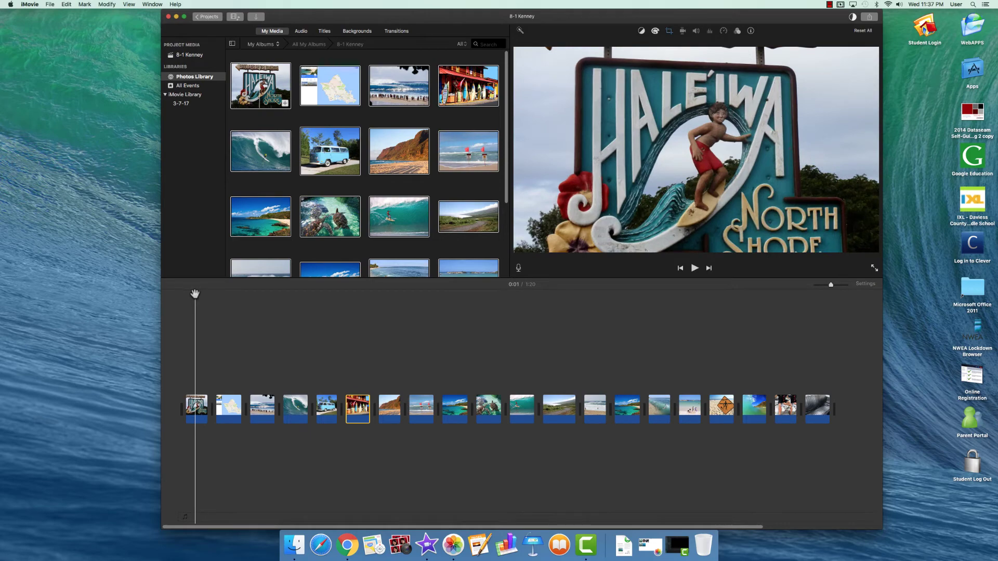
{"action": "left_click", "coordinate": [195, 294]}
{"action": "key", "text": "space"}
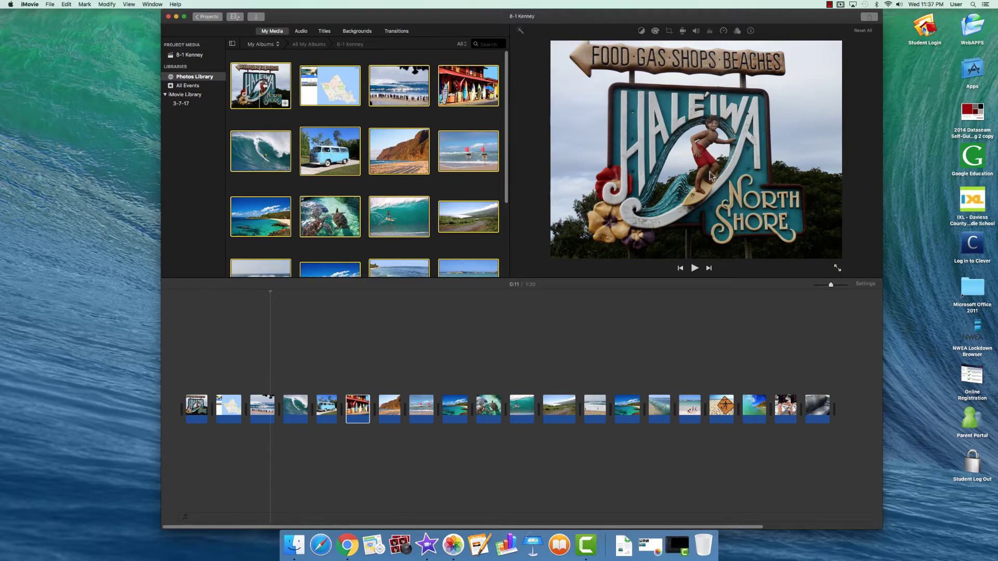
{"action": "left_click", "coordinate": [185, 294]}
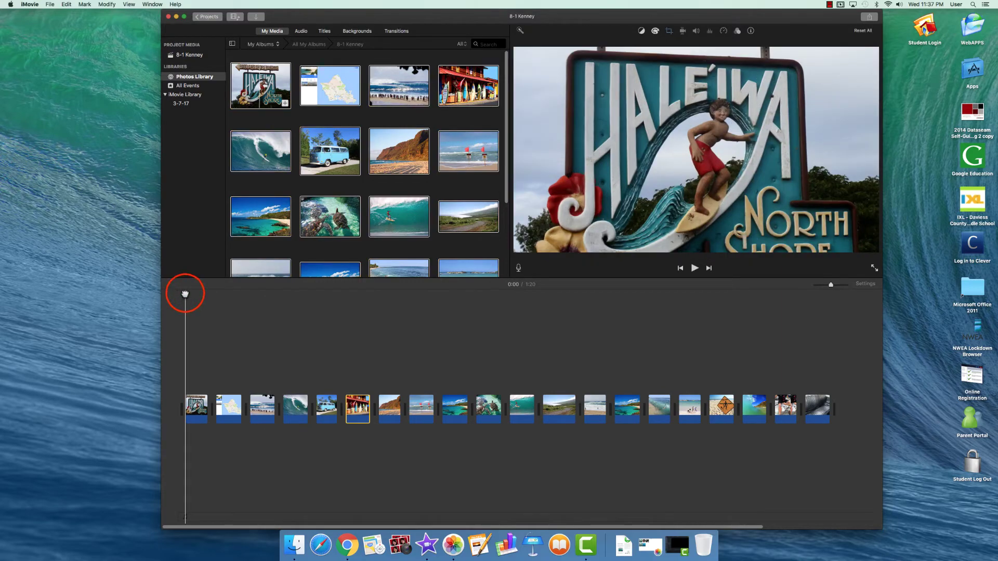
{"action": "left_click_drag", "start_coordinate": [187, 294], "coordinate": [221, 296]}
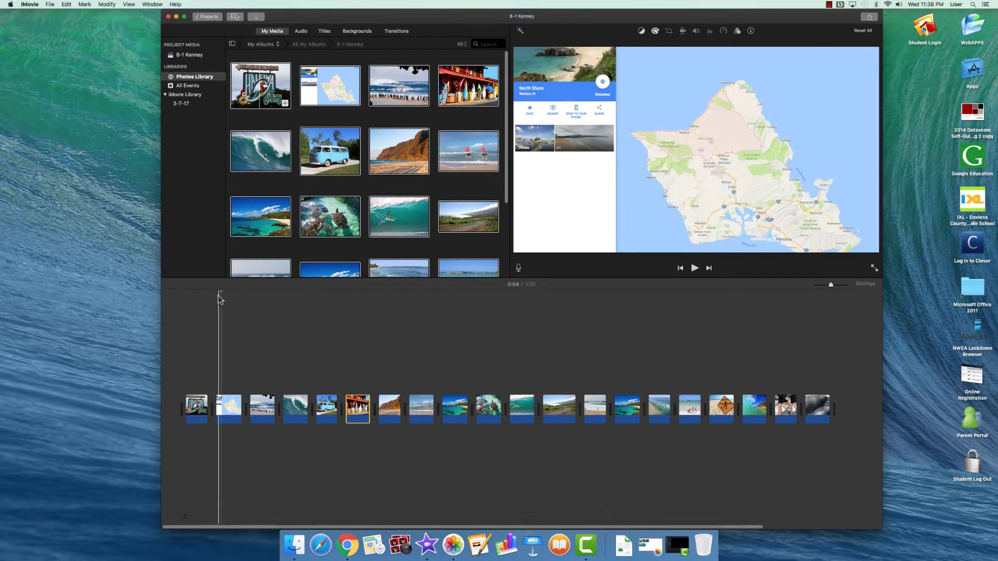
{"action": "left_click_drag", "start_coordinate": [222, 294], "coordinate": [185, 319]}
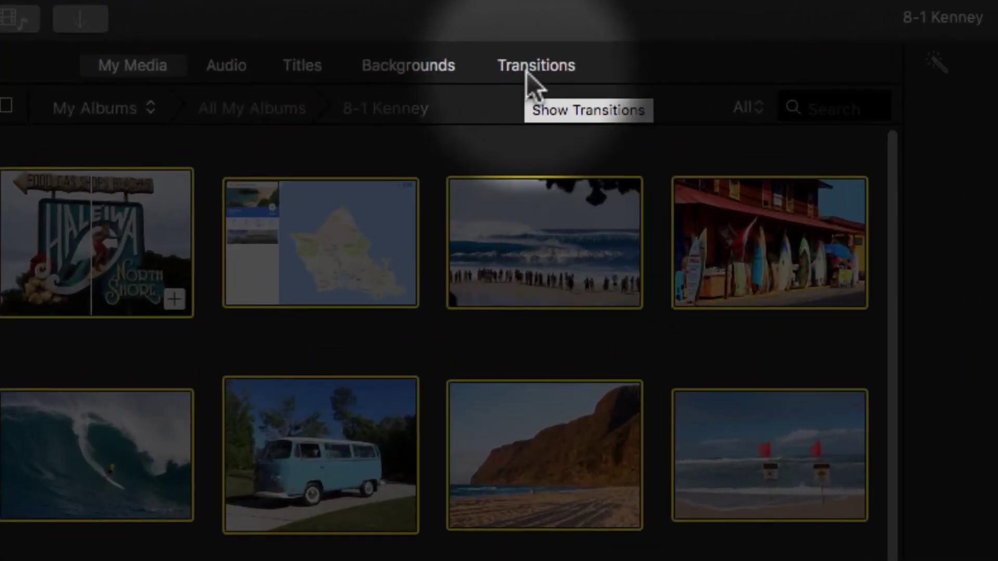
Place a Cross Dissolve transition between the opening clip and the map photo.
{"action": "left_click", "coordinate": [520, 71]}
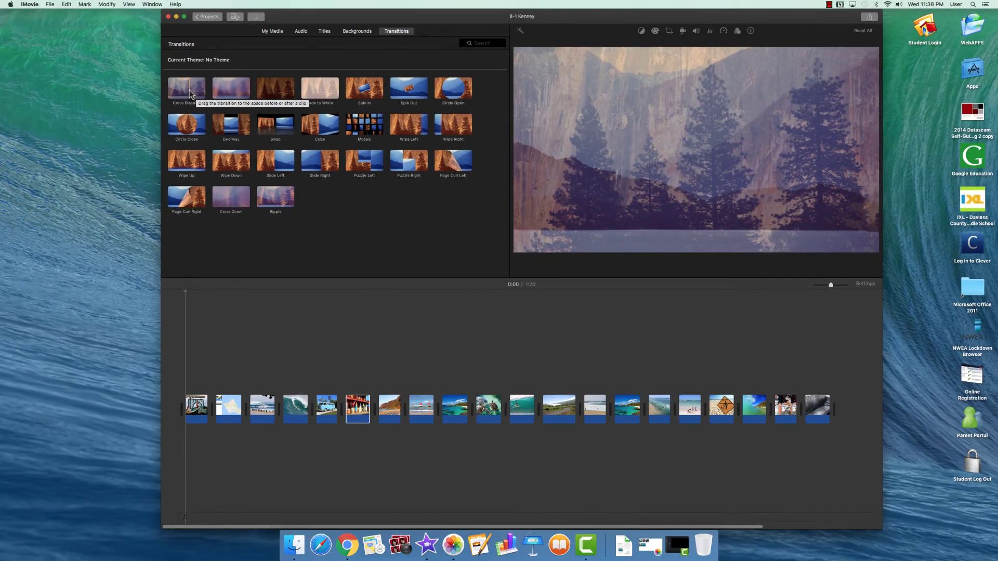
{"action": "left_click_drag", "start_coordinate": [189, 94], "coordinate": [211, 412]}
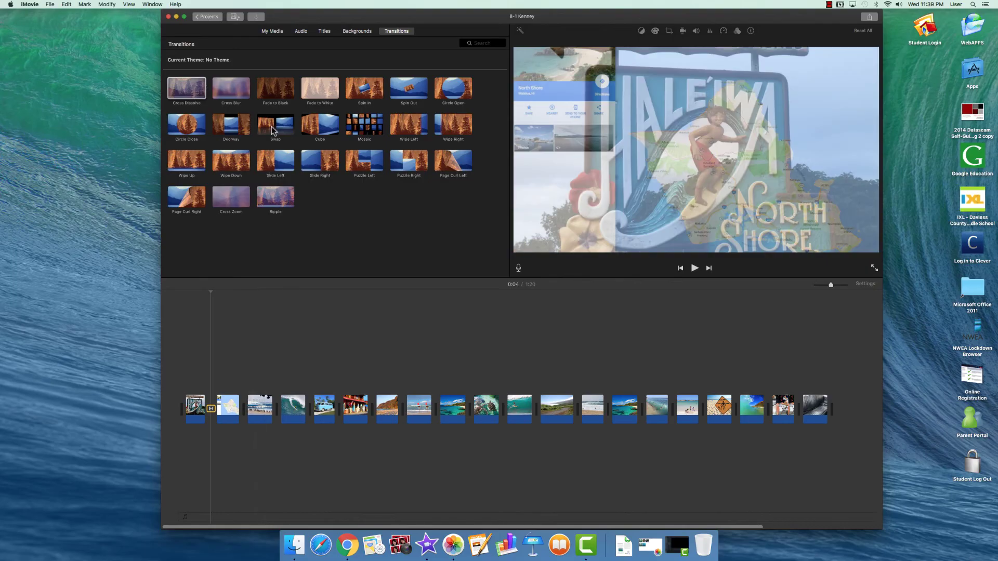
Add a Fade to Black transition at the very start and the very end of the movie.
{"action": "left_click", "coordinate": [276, 93]}
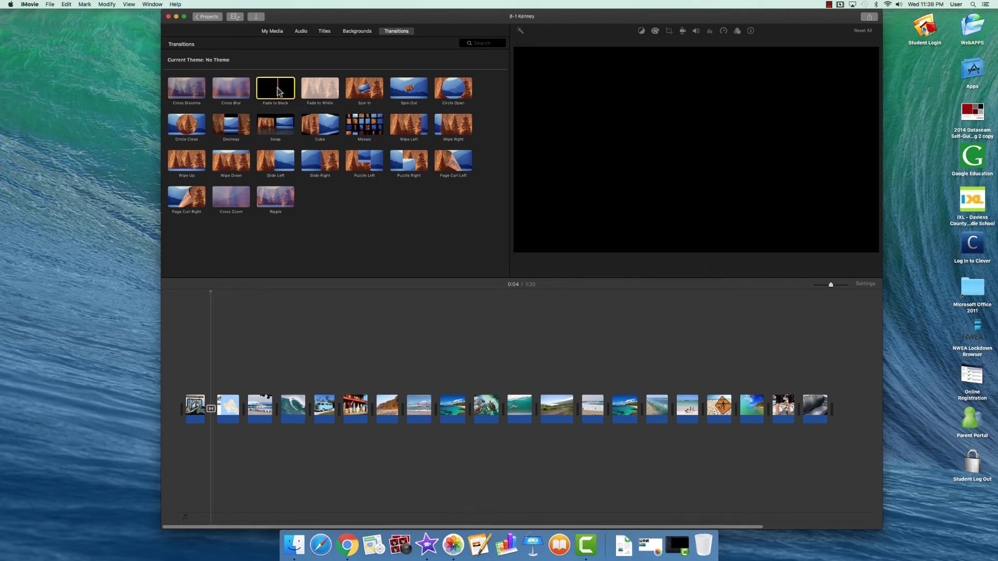
{"action": "left_click_drag", "start_coordinate": [276, 87], "coordinate": [185, 408]}
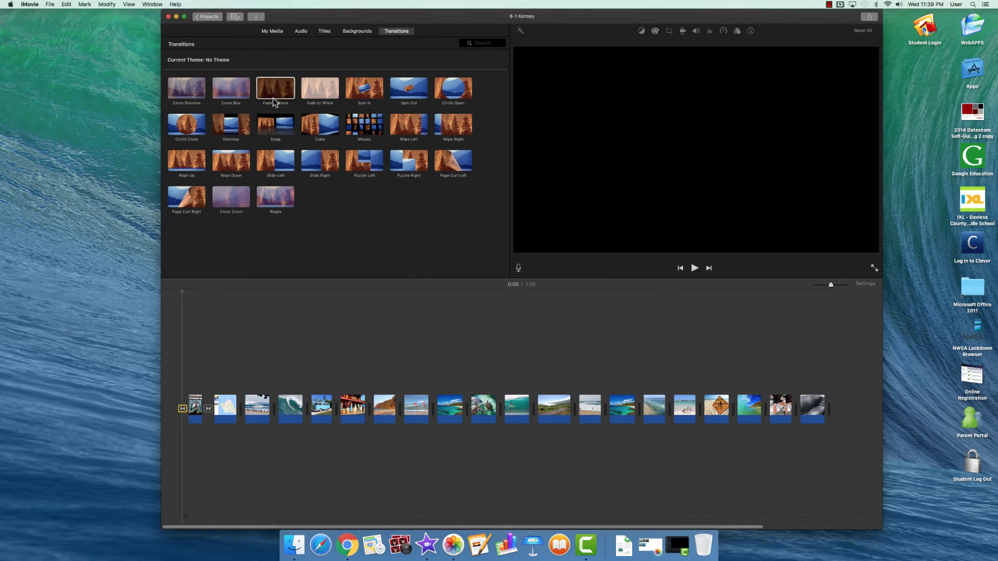
{"action": "left_click_drag", "start_coordinate": [276, 93], "coordinate": [827, 413]}
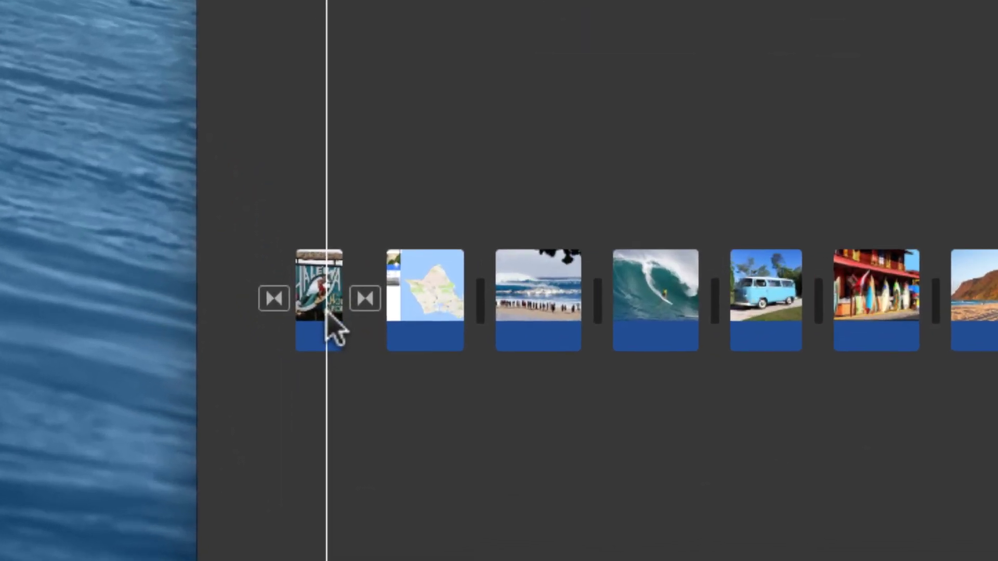
Lengthen the Haleiwa sign clip to about 5.5 s and the map clip beyond 3.5 s.
{"action": "left_click", "coordinate": [197, 411]}
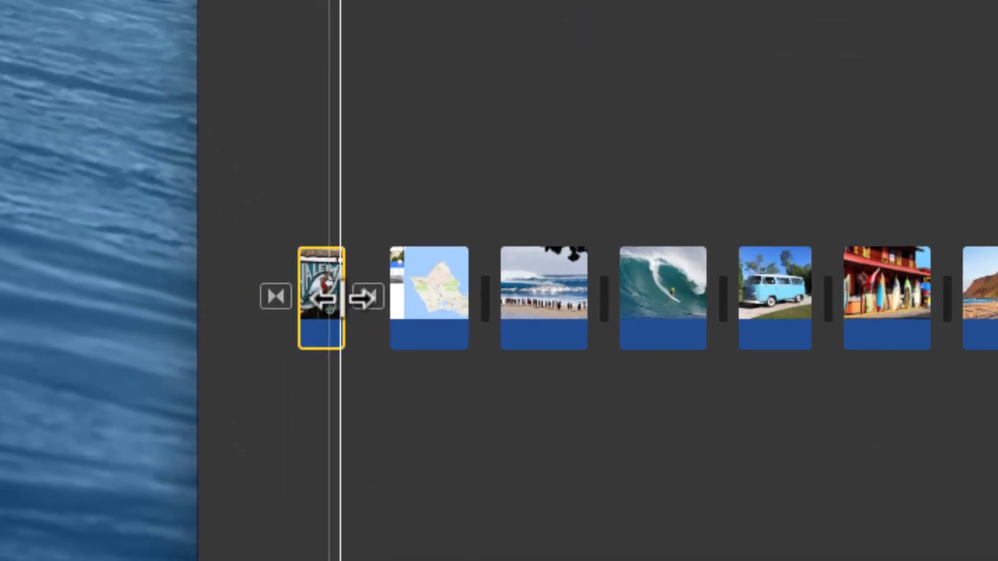
{"action": "left_click_drag", "start_coordinate": [341, 298], "coordinate": [459, 311]}
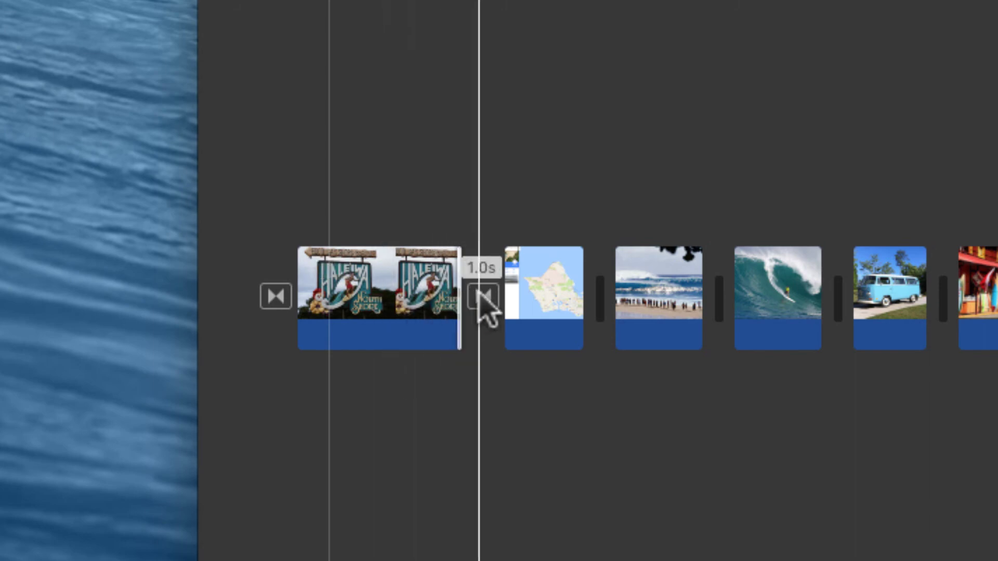
{"action": "left_click", "coordinate": [540, 281]}
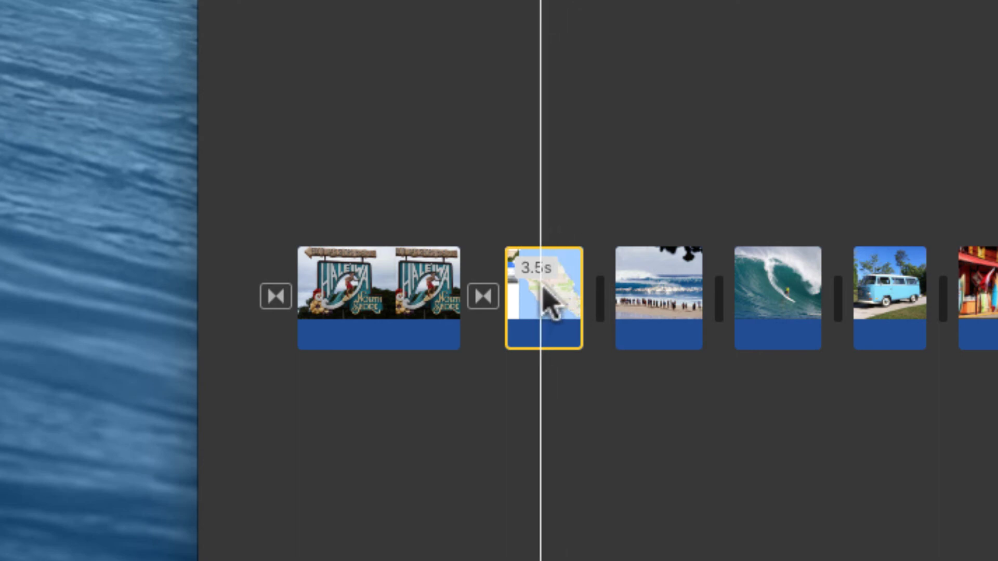
{"action": "left_click", "coordinate": [645, 284]}
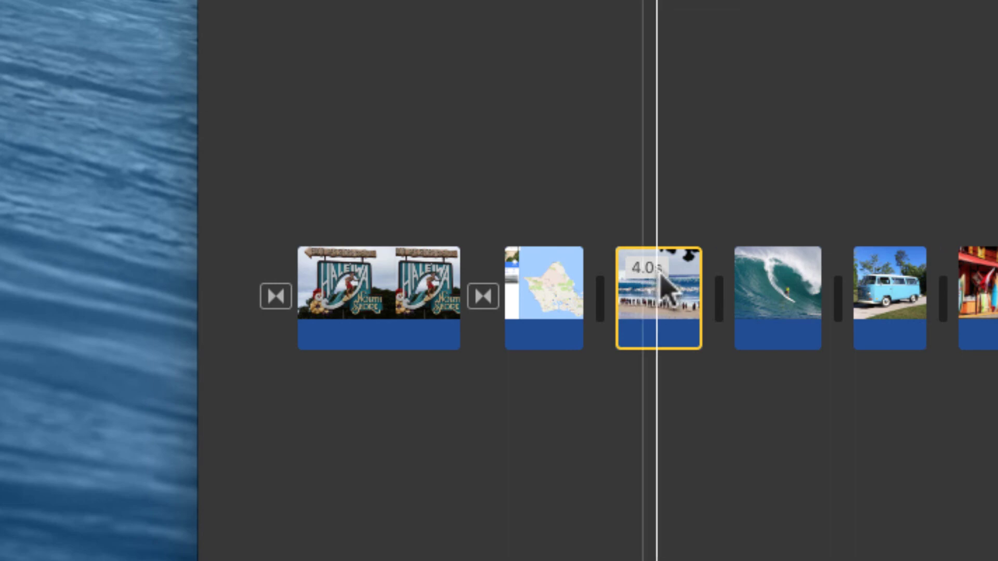
{"action": "left_click", "coordinate": [554, 307]}
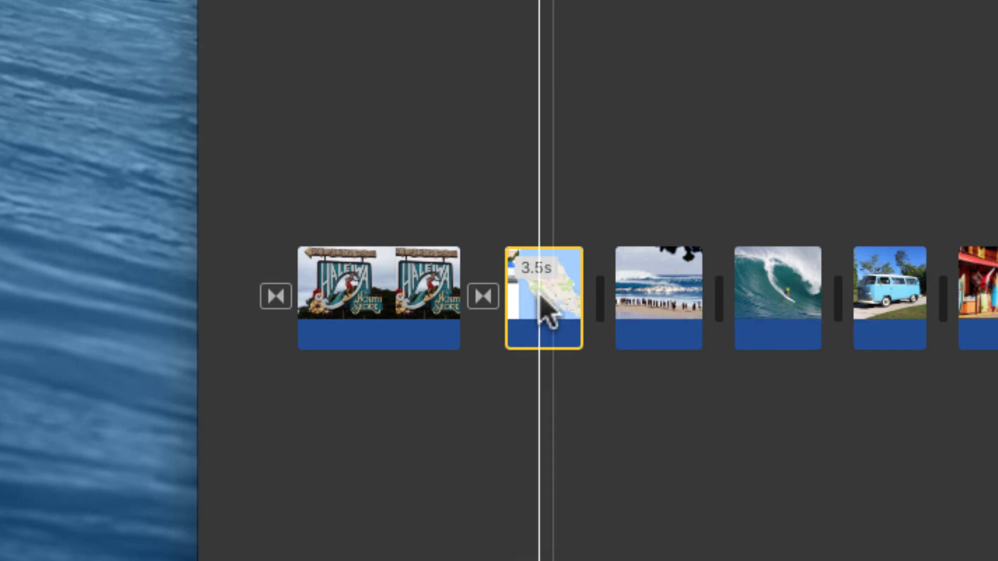
{"action": "left_click_drag", "start_coordinate": [577, 301], "coordinate": [710, 300]}
Lengthen the beach crowd clip to about 6.9 s and the big wave clip to about 7.8 s.
{"action": "left_click", "coordinate": [784, 312]}
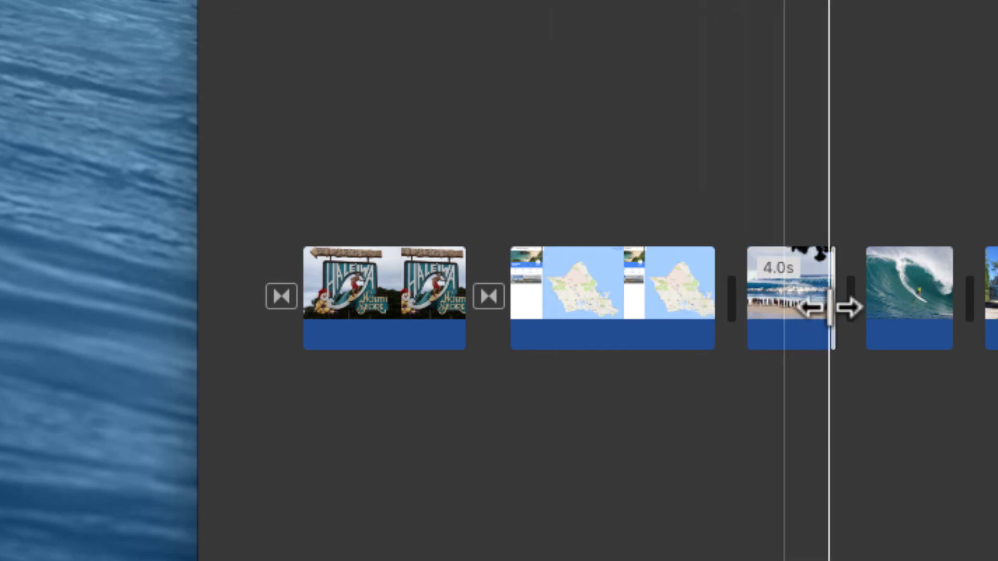
{"action": "left_click_drag", "start_coordinate": [832, 306], "coordinate": [865, 309]}
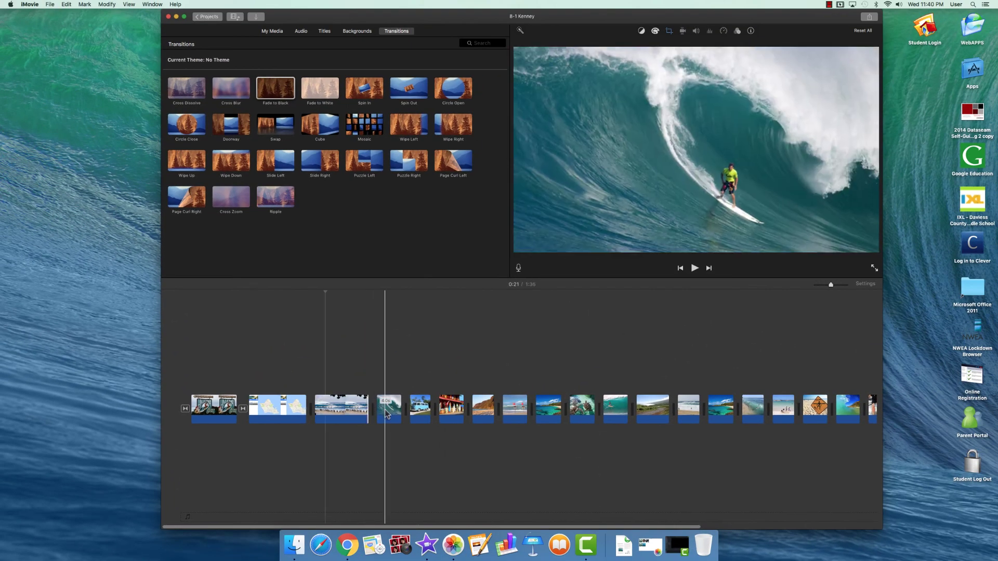
{"action": "left_click", "coordinate": [387, 415]}
{"action": "left_click_drag", "start_coordinate": [400, 410], "coordinate": [430, 410]}
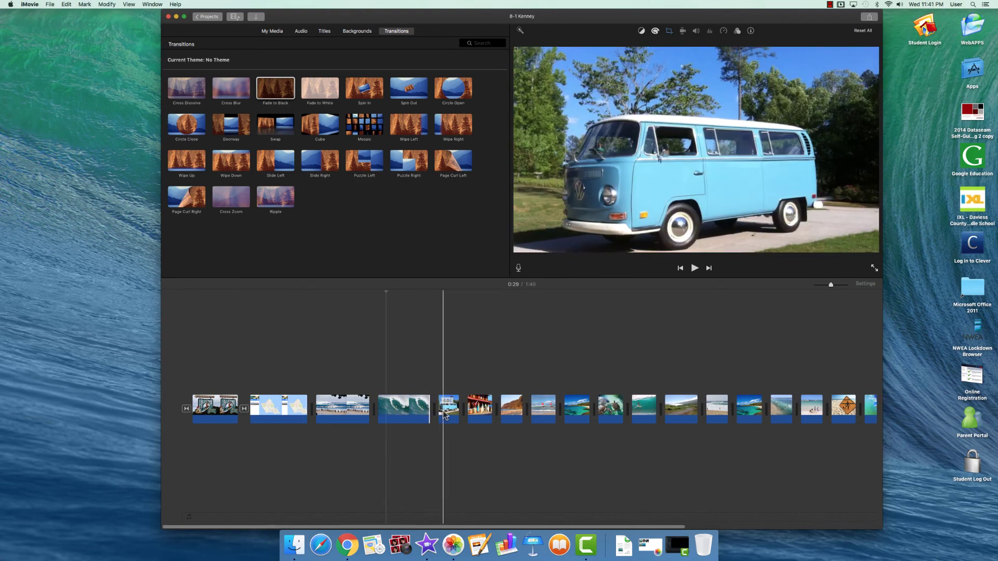